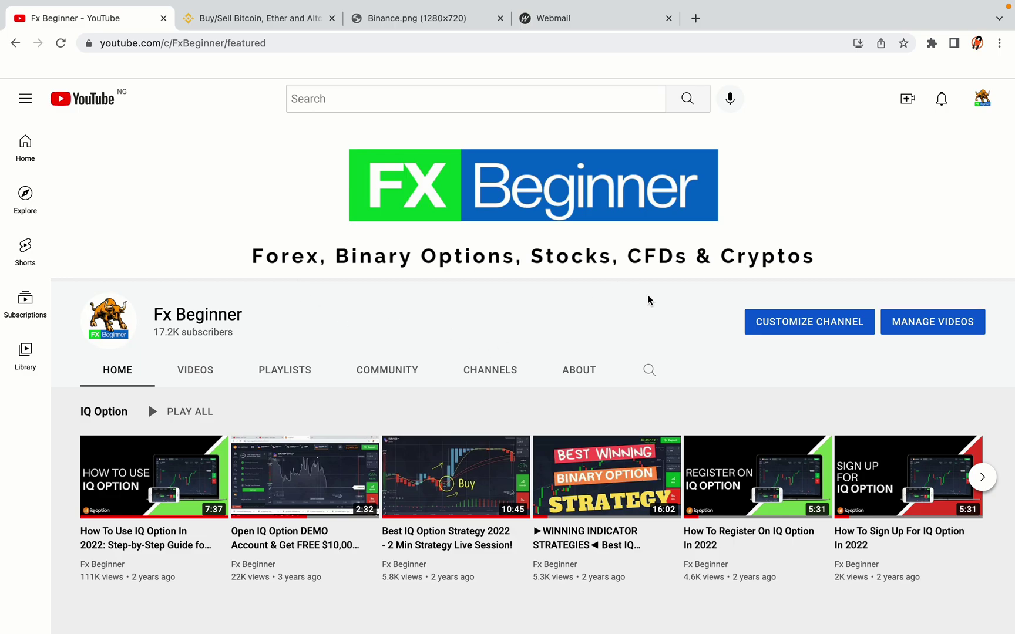
{"action": "left_click", "coordinate": [253, 17]}
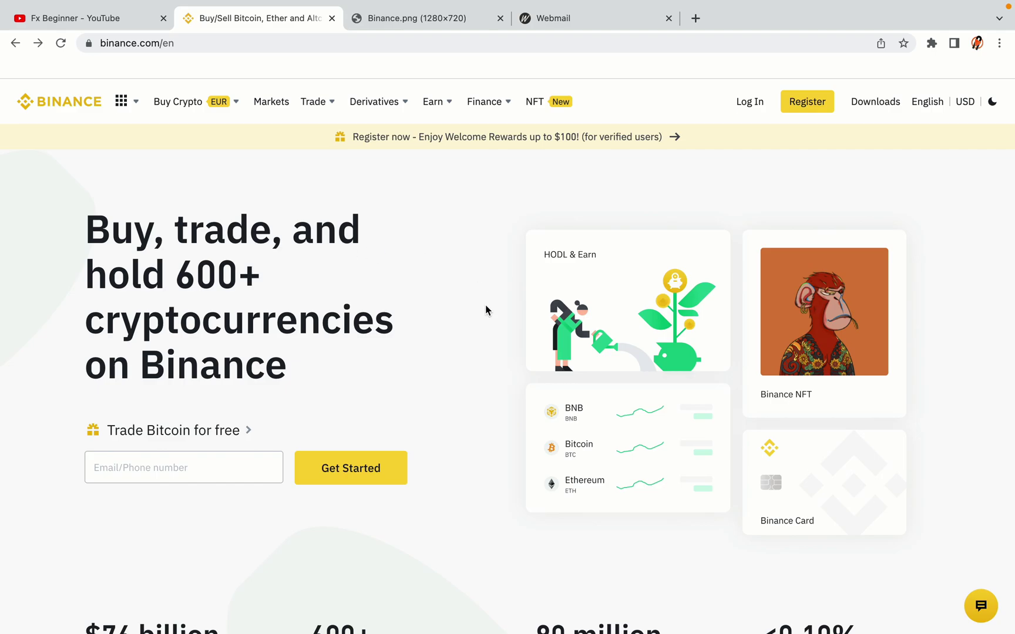
{"action": "scroll", "coordinate": [493, 354], "scroll_direction": "down", "scroll_amount": 5}
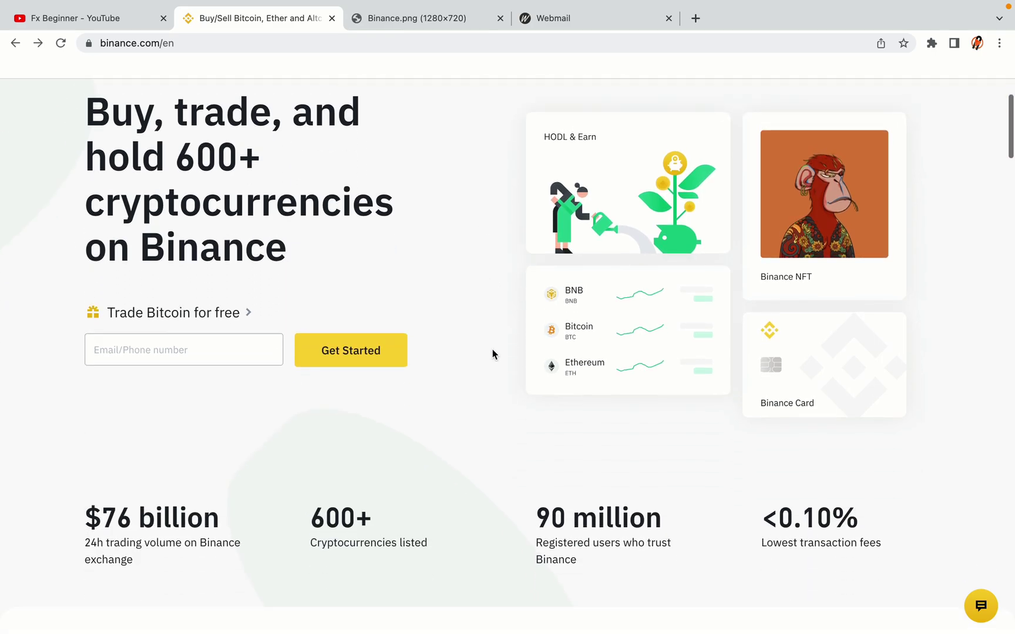
{"action": "scroll", "coordinate": [493, 354], "scroll_direction": "down", "scroll_amount": 1}
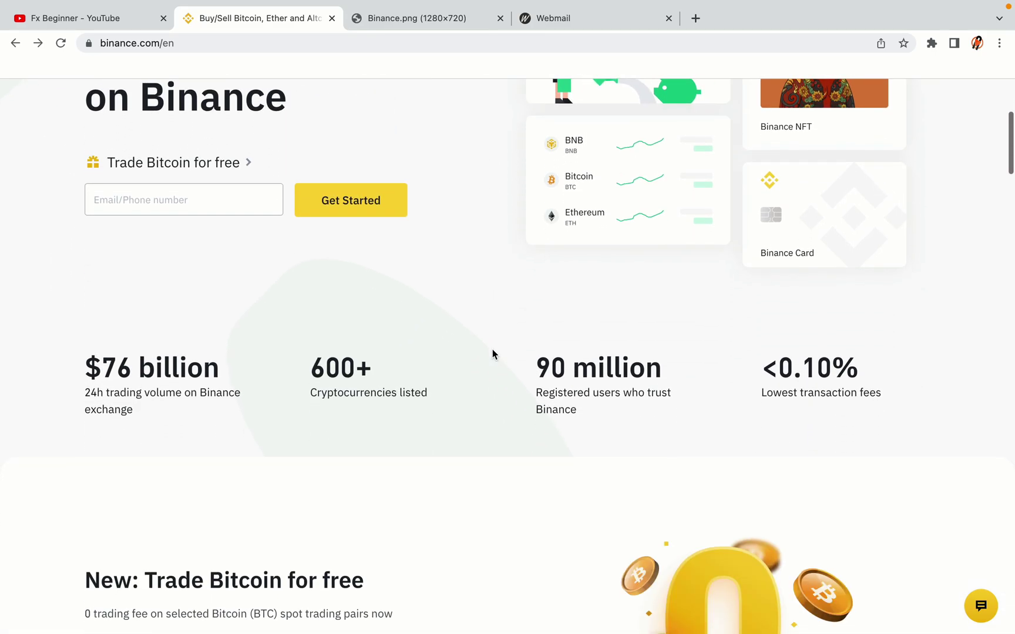
{"action": "scroll", "coordinate": [493, 354], "scroll_direction": "down", "scroll_amount": 5}
{"action": "scroll", "coordinate": [492, 354], "scroll_direction": "down", "scroll_amount": 2}
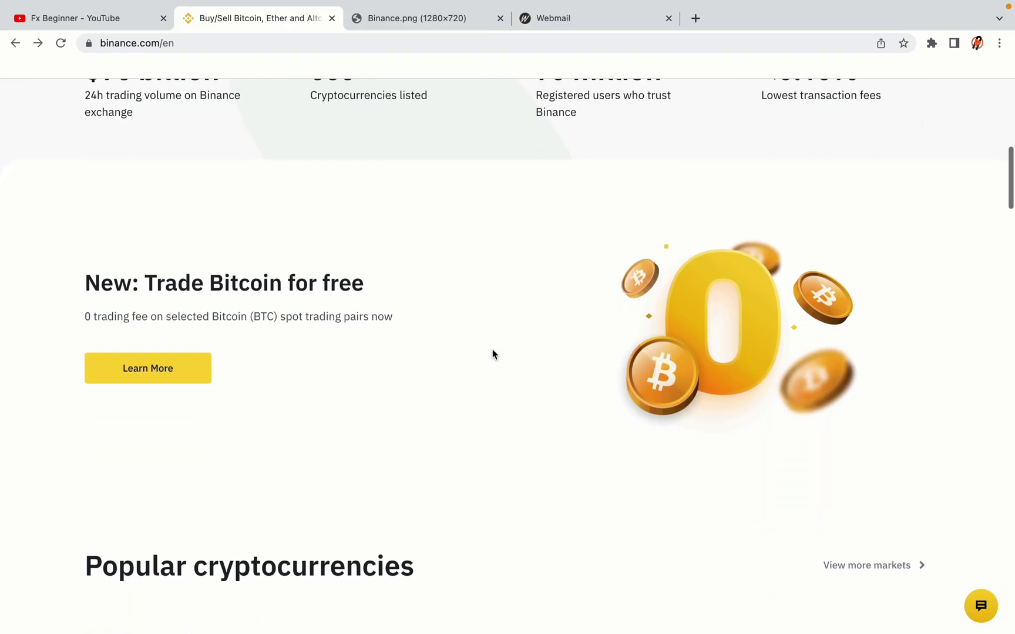
{"action": "scroll", "coordinate": [493, 355], "scroll_direction": "up", "scroll_amount": 4}
{"action": "scroll", "coordinate": [493, 354], "scroll_direction": "up", "scroll_amount": 1}
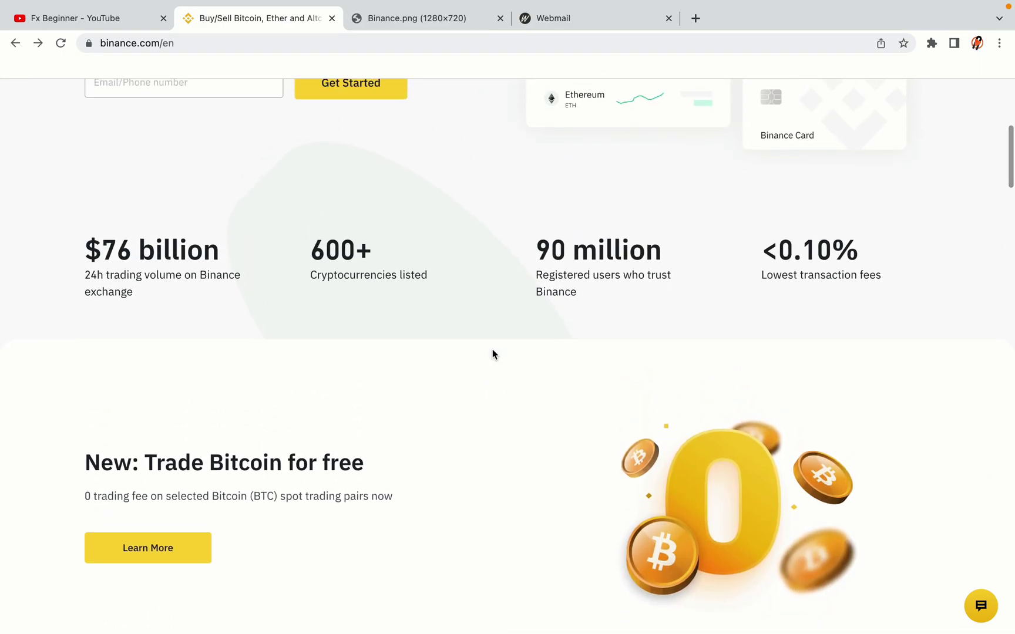
{"action": "scroll", "coordinate": [493, 355], "scroll_direction": "down", "scroll_amount": 8}
{"action": "scroll", "coordinate": [493, 355], "scroll_direction": "down", "scroll_amount": 2}
{"action": "scroll", "coordinate": [492, 355], "scroll_direction": "down", "scroll_amount": 1}
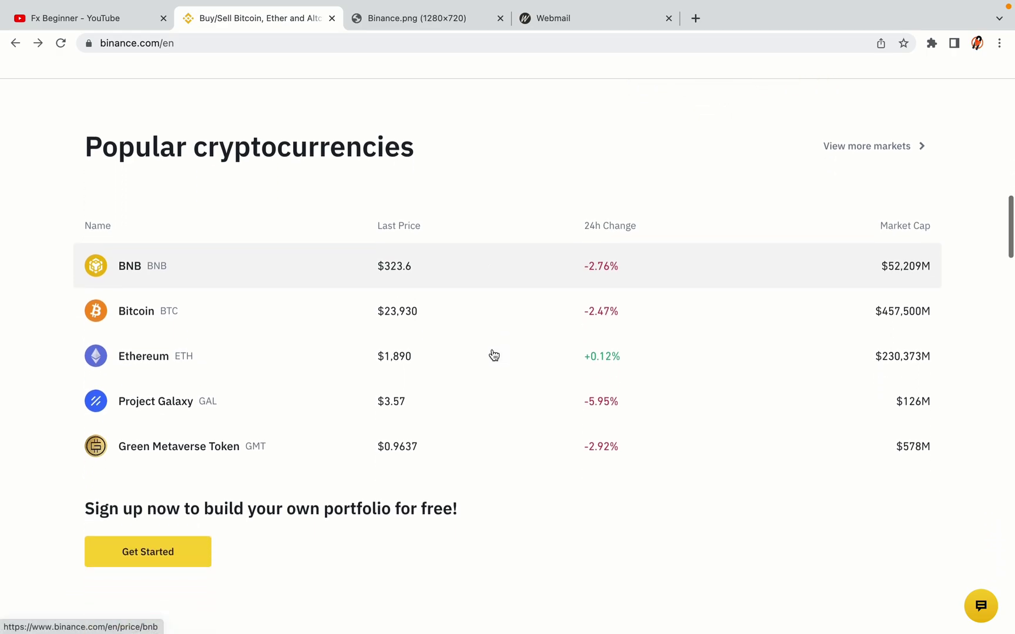
{"action": "scroll", "coordinate": [494, 355], "scroll_direction": "down", "scroll_amount": 5}
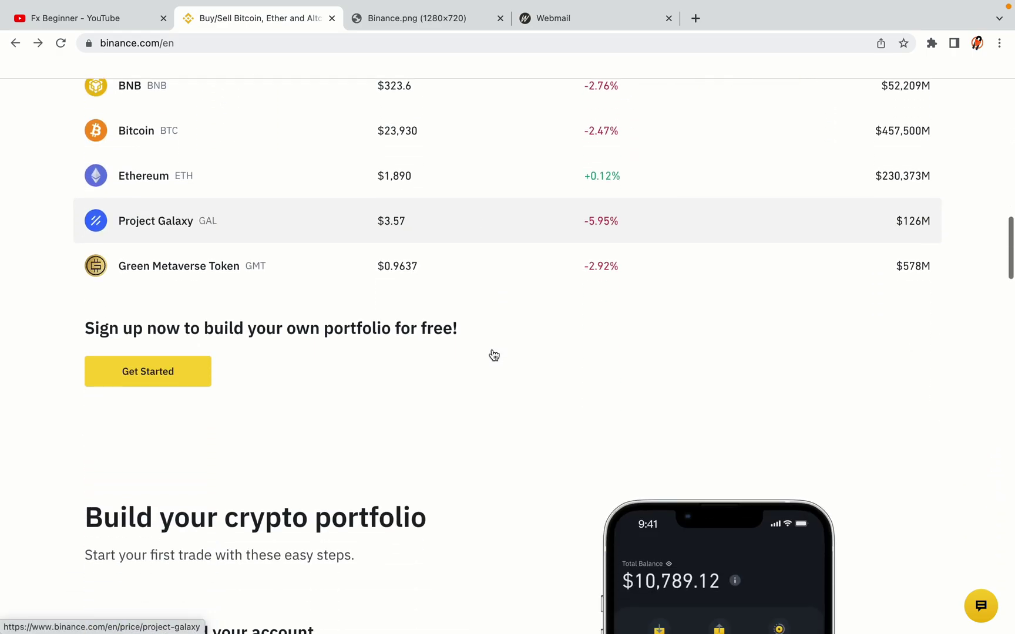
{"action": "scroll", "coordinate": [492, 354], "scroll_direction": "down", "scroll_amount": 5}
{"action": "scroll", "coordinate": [492, 355], "scroll_direction": "down", "scroll_amount": 4}
{"action": "scroll", "coordinate": [493, 355], "scroll_direction": "down", "scroll_amount": 2}
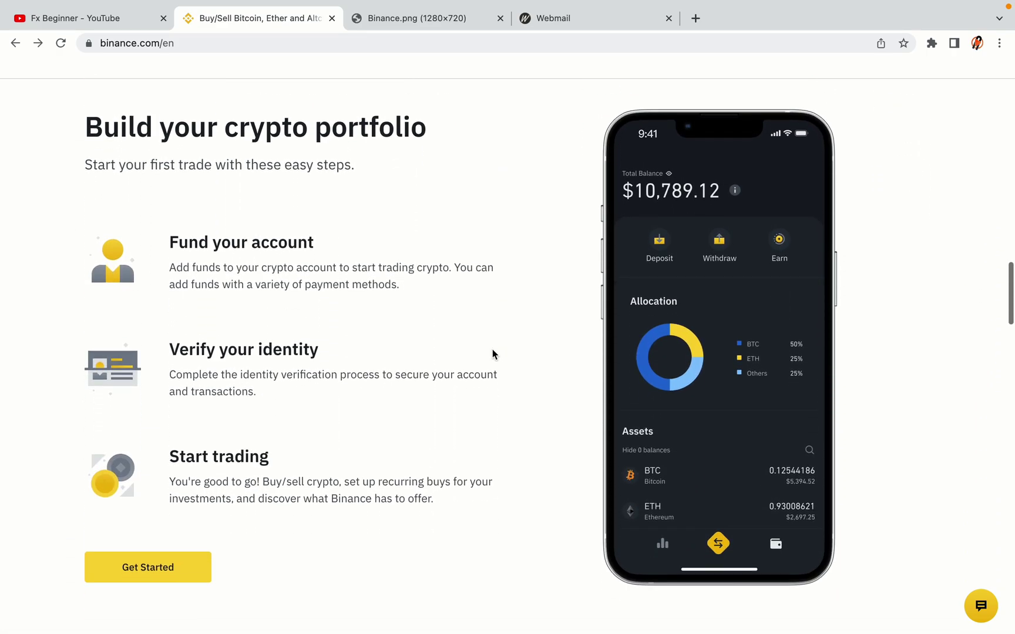
{"action": "scroll", "coordinate": [492, 355], "scroll_direction": "down", "scroll_amount": 5}
{"action": "scroll", "coordinate": [492, 355], "scroll_direction": "down", "scroll_amount": 4}
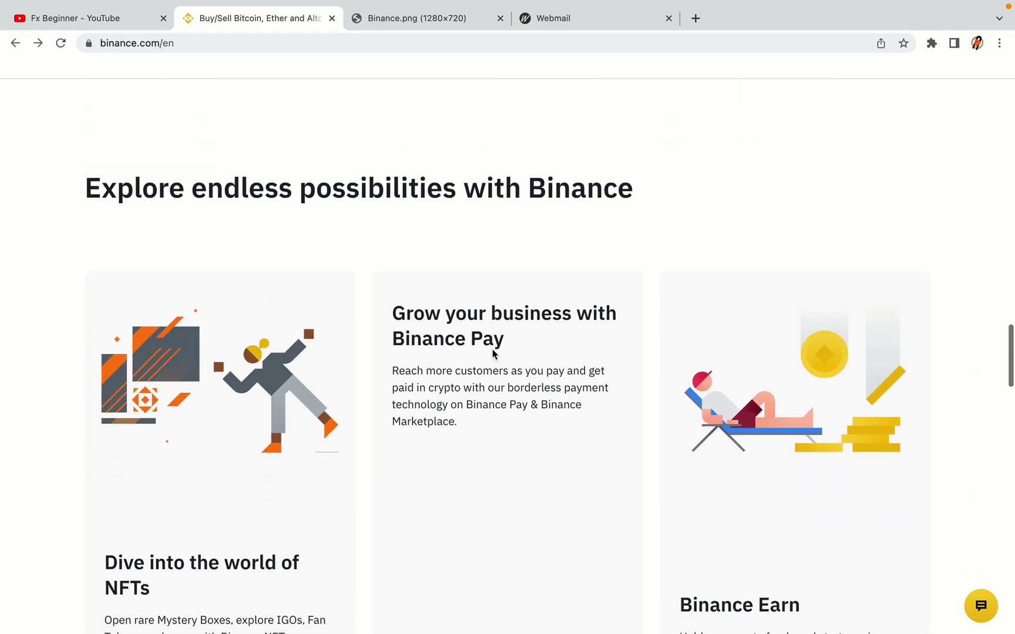
{"action": "scroll", "coordinate": [493, 355], "scroll_direction": "down", "scroll_amount": 2}
{"action": "scroll", "coordinate": [493, 354], "scroll_direction": "down", "scroll_amount": 5}
{"action": "scroll", "coordinate": [493, 355], "scroll_direction": "down", "scroll_amount": 3}
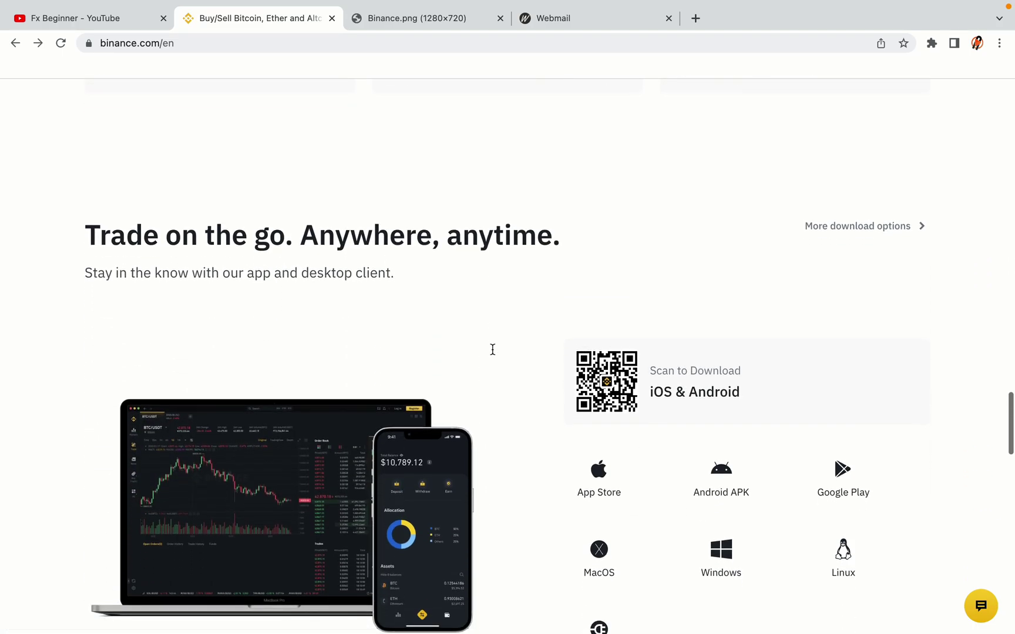
{"action": "scroll", "coordinate": [493, 349], "scroll_direction": "down", "scroll_amount": 2}
{"action": "scroll", "coordinate": [492, 349], "scroll_direction": "down", "scroll_amount": 6}
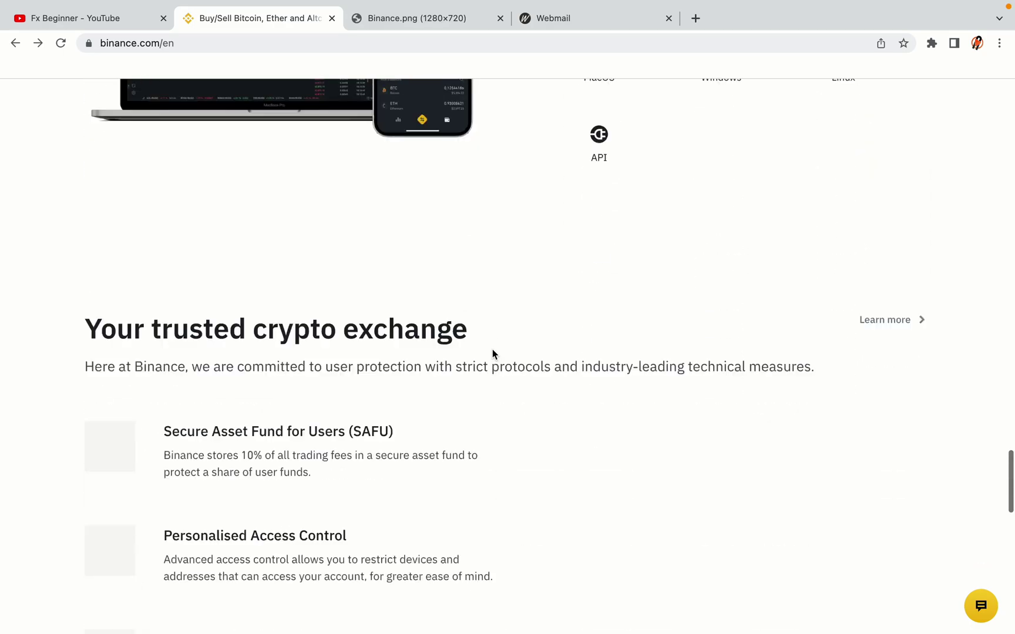
{"action": "scroll", "coordinate": [492, 349], "scroll_direction": "down", "scroll_amount": 5}
{"action": "scroll", "coordinate": [492, 350], "scroll_direction": "down", "scroll_amount": 1}
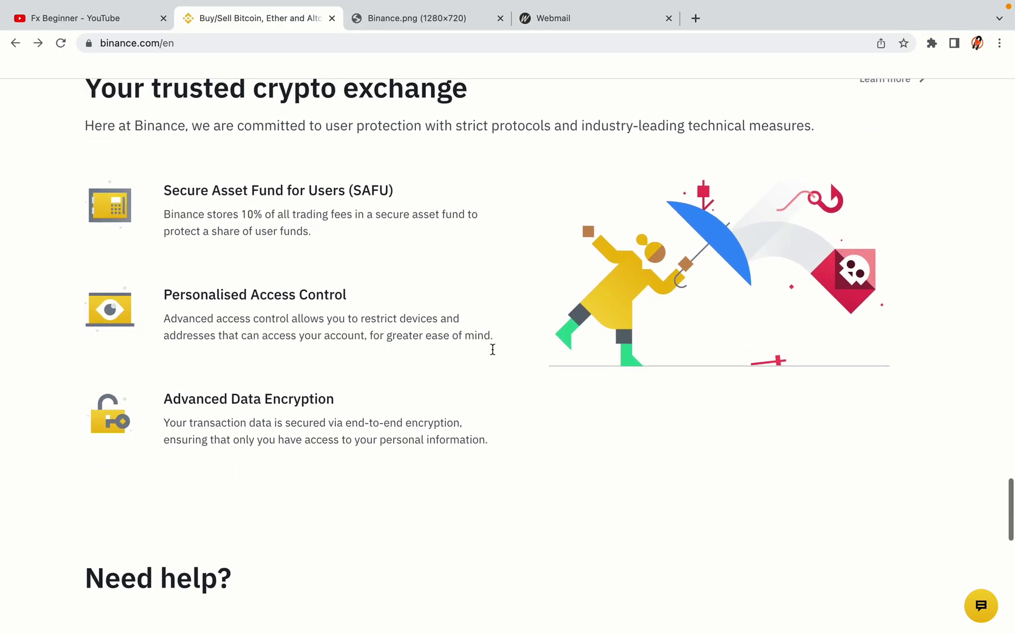
{"action": "scroll", "coordinate": [492, 349], "scroll_direction": "down", "scroll_amount": 6}
{"action": "scroll", "coordinate": [492, 349], "scroll_direction": "down", "scroll_amount": 1}
{"action": "scroll", "coordinate": [492, 350], "scroll_direction": "down", "scroll_amount": 1}
{"action": "scroll", "coordinate": [493, 349], "scroll_direction": "up", "scroll_amount": 12}
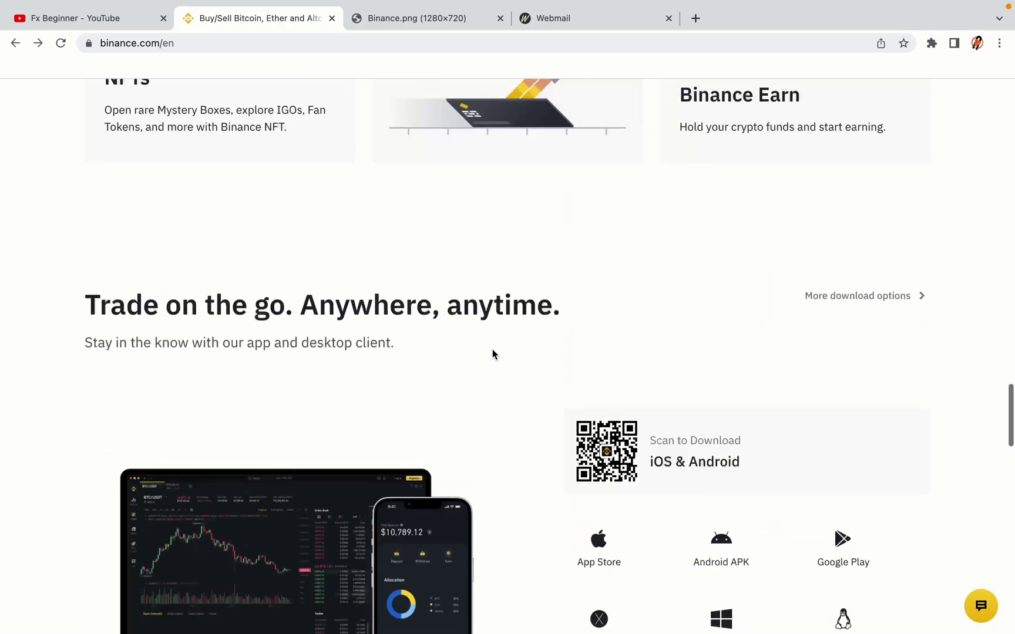
{"action": "scroll", "coordinate": [493, 349], "scroll_direction": "up", "scroll_amount": 10}
{"action": "scroll", "coordinate": [493, 349], "scroll_direction": "up", "scroll_amount": 5}
{"action": "scroll", "coordinate": [493, 348], "scroll_direction": "up", "scroll_amount": 5}
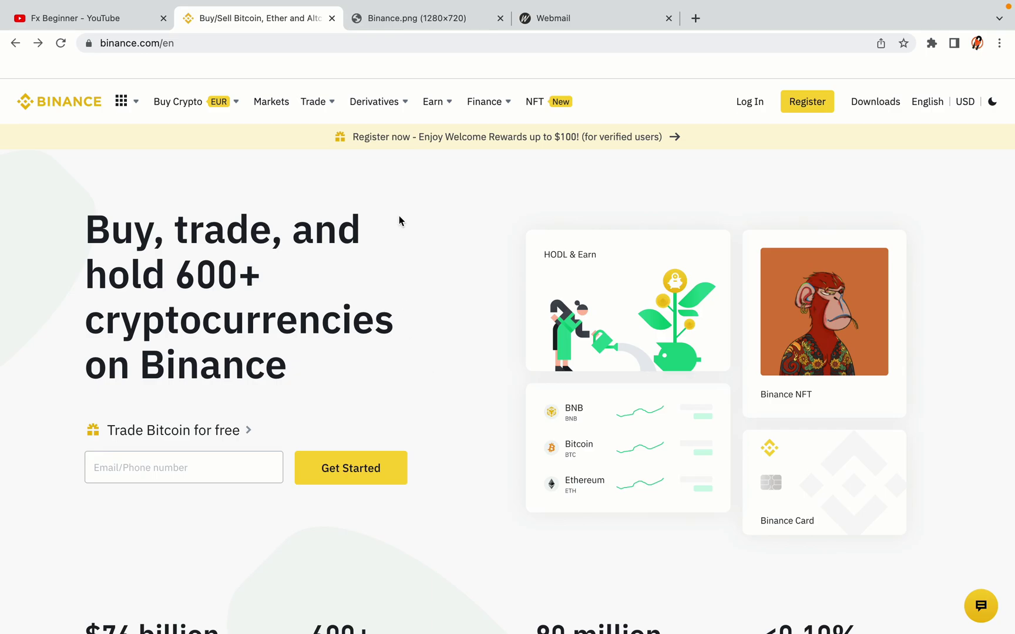
{"action": "left_click", "coordinate": [412, 17]}
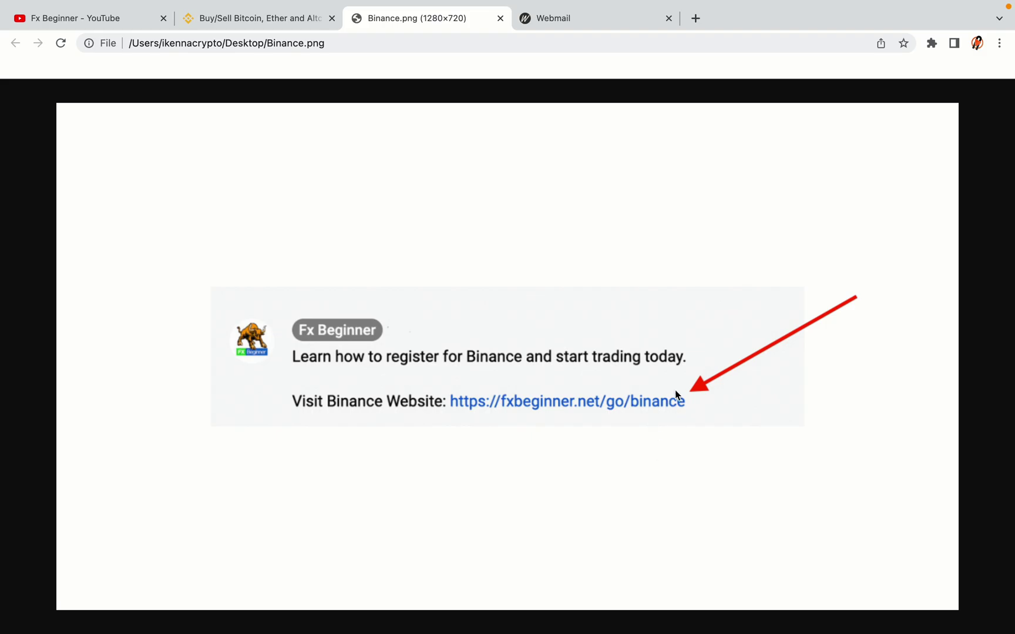
{"action": "key", "text": "ctrl+shift+Tab"}
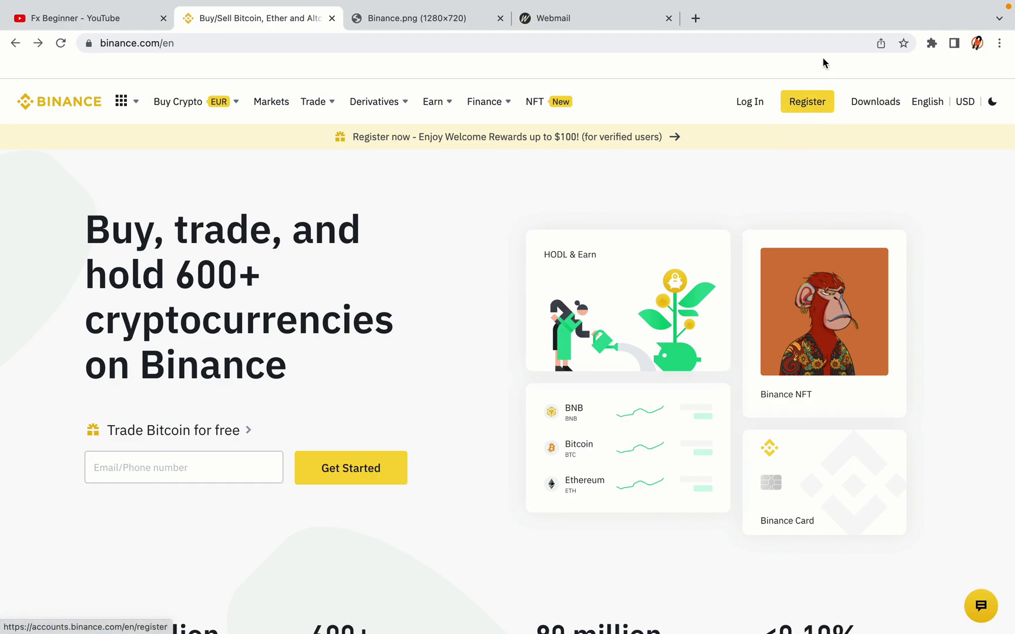
Step: Choose 'Sign up with phone or email' on the Welcome to Binance page
{"action": "left_click", "coordinate": [815, 106]}
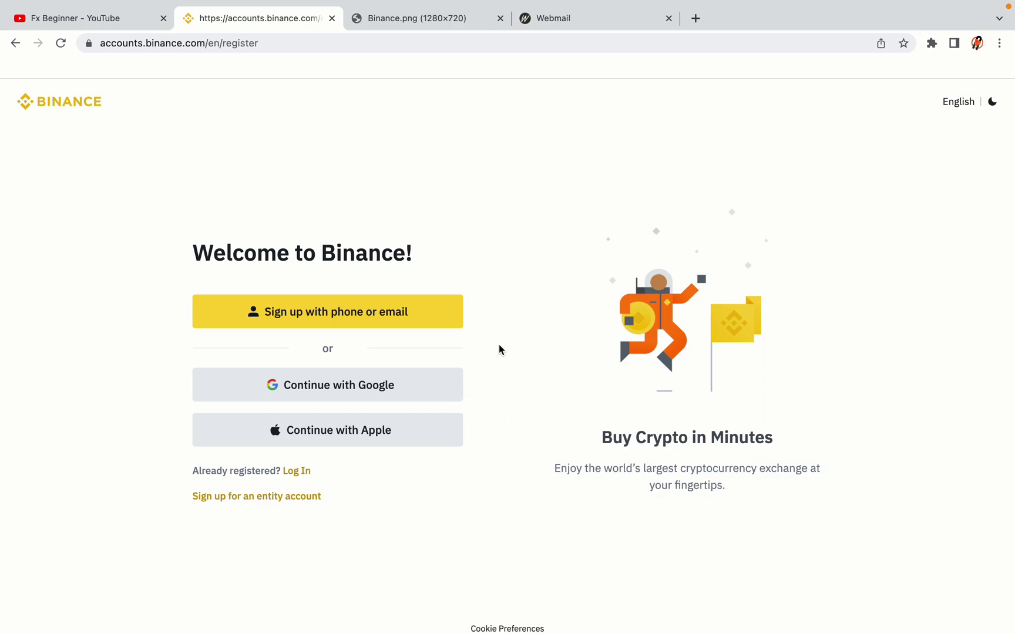
Step: Fill in the email and password, accept the Terms of Service, and create the personal account
{"action": "left_click", "coordinate": [419, 324]}
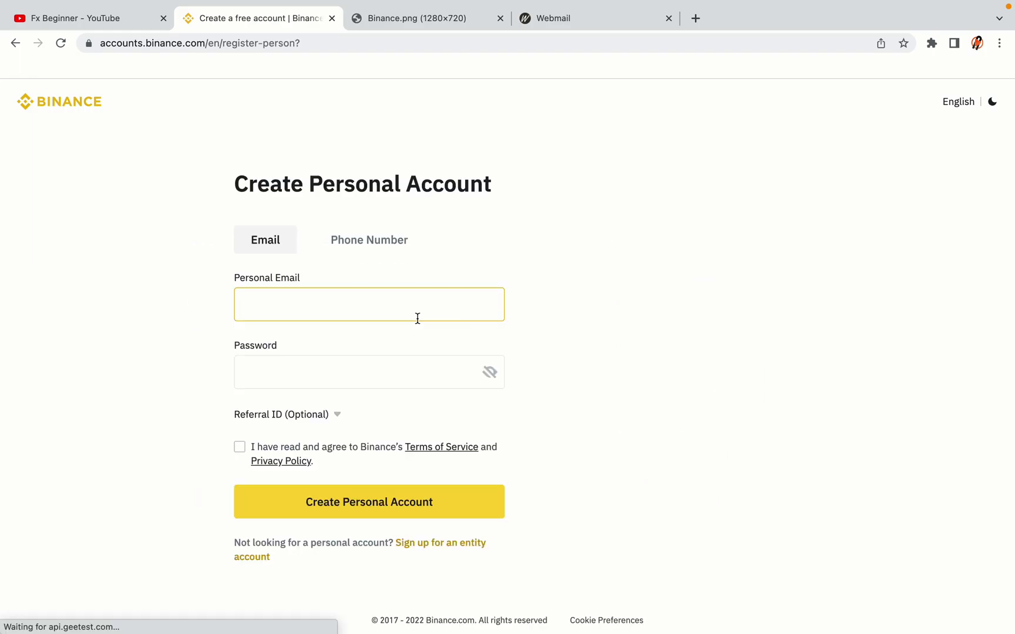
{"action": "left_click", "coordinate": [622, 359]}
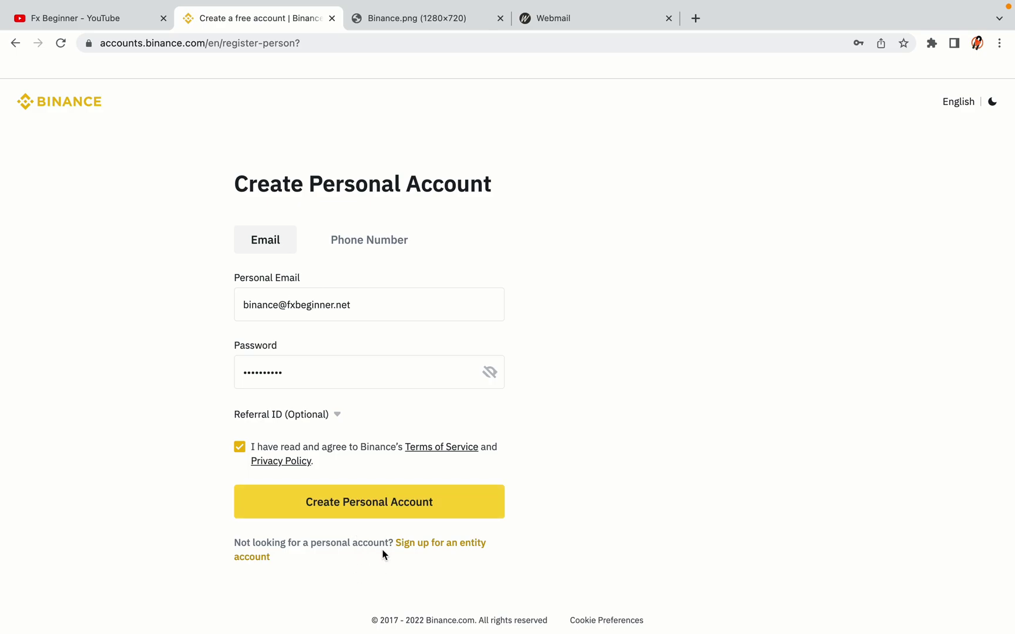
{"action": "left_click", "coordinate": [387, 508]}
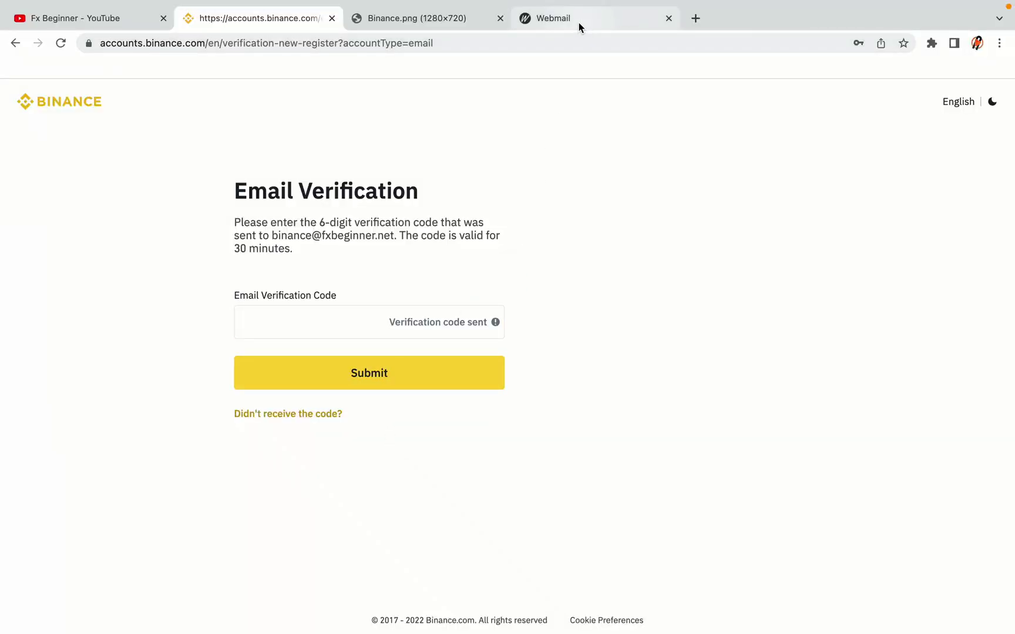
{"action": "left_click_drag", "start_coordinate": [556, 17], "coordinate": [428, 17]}
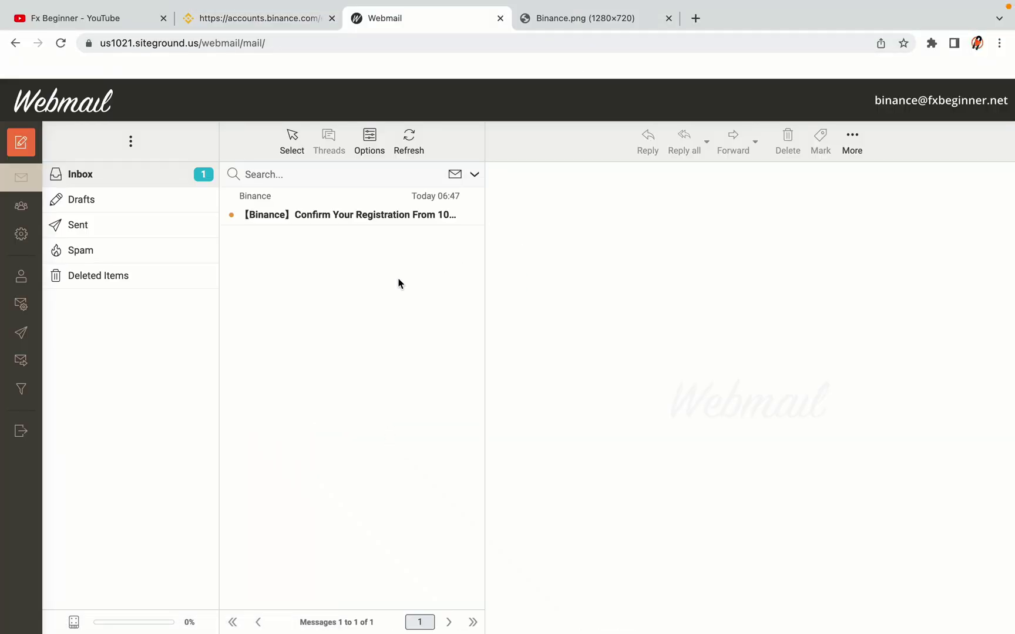
{"action": "mouse_move", "coordinate": [349, 206]}
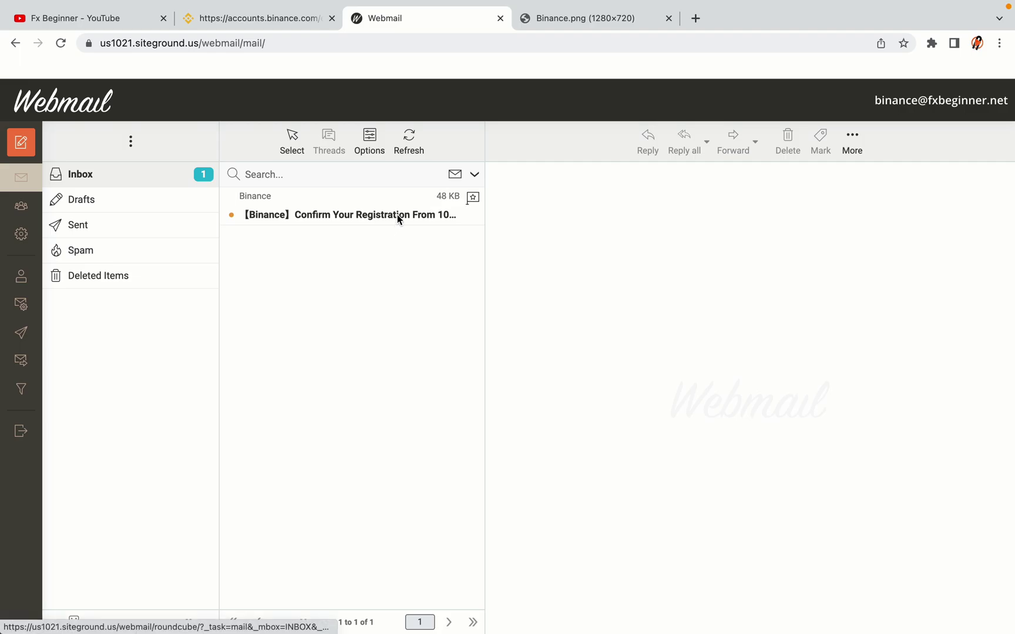
{"action": "left_click", "coordinate": [350, 214]}
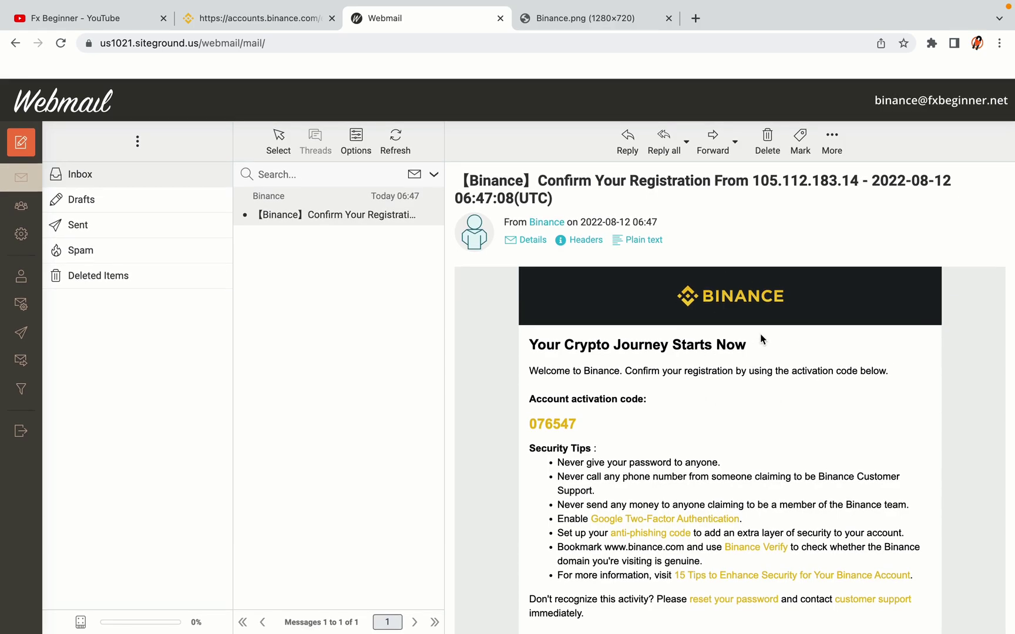
{"action": "scroll", "coordinate": [761, 339], "scroll_direction": "down", "scroll_amount": 3}
{"action": "scroll", "coordinate": [760, 340], "scroll_direction": "up", "scroll_amount": 1}
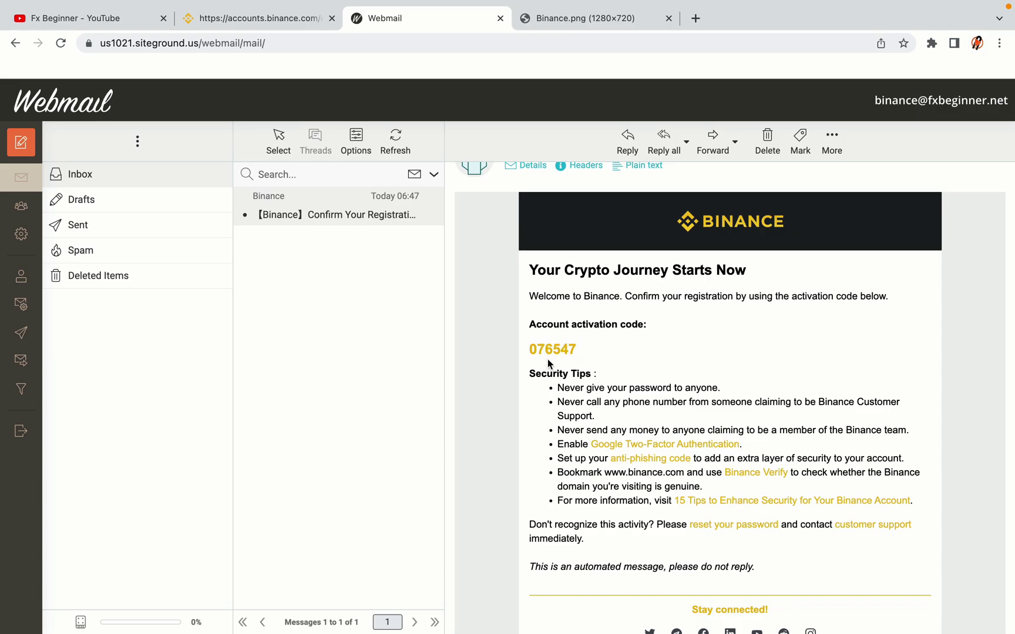
{"action": "left_click_drag", "start_coordinate": [528, 350], "coordinate": [580, 347]}
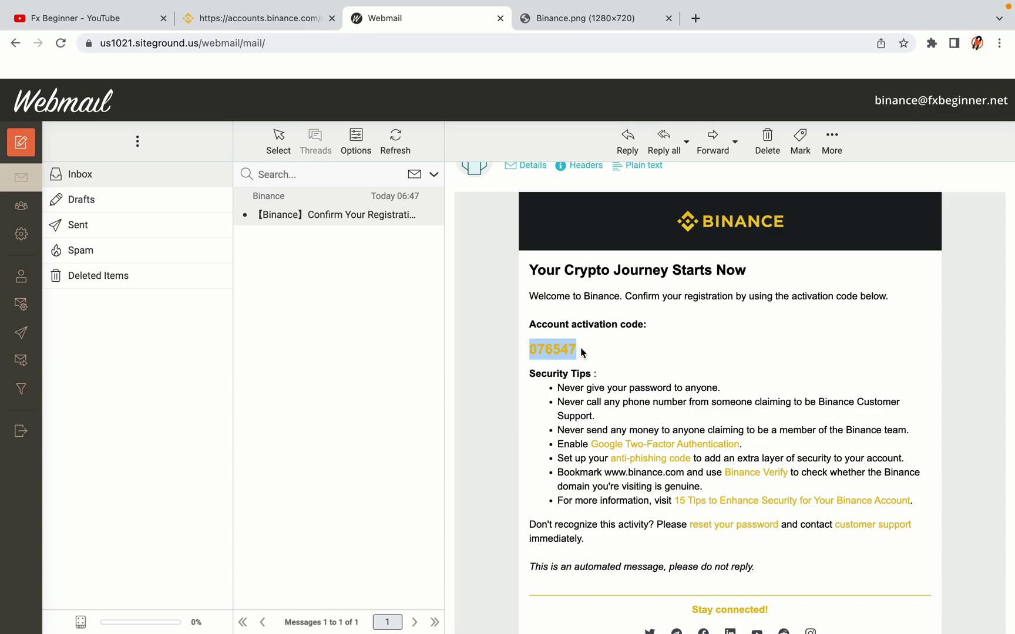
{"action": "left_click", "coordinate": [580, 348]}
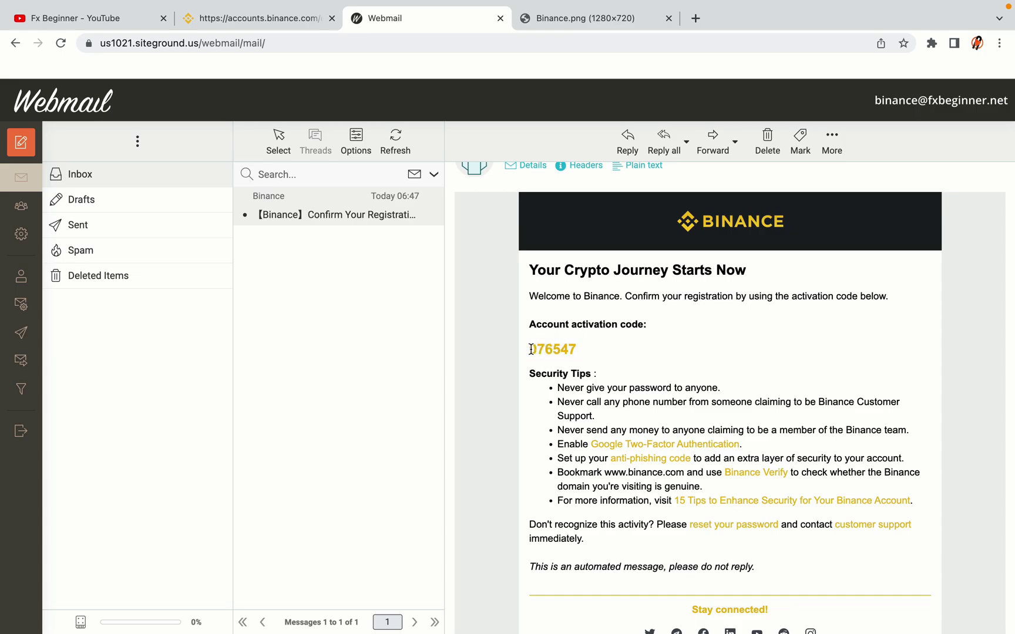
{"action": "left_click_drag", "start_coordinate": [531, 349], "coordinate": [573, 350]}
{"action": "right_click", "coordinate": [576, 349]}
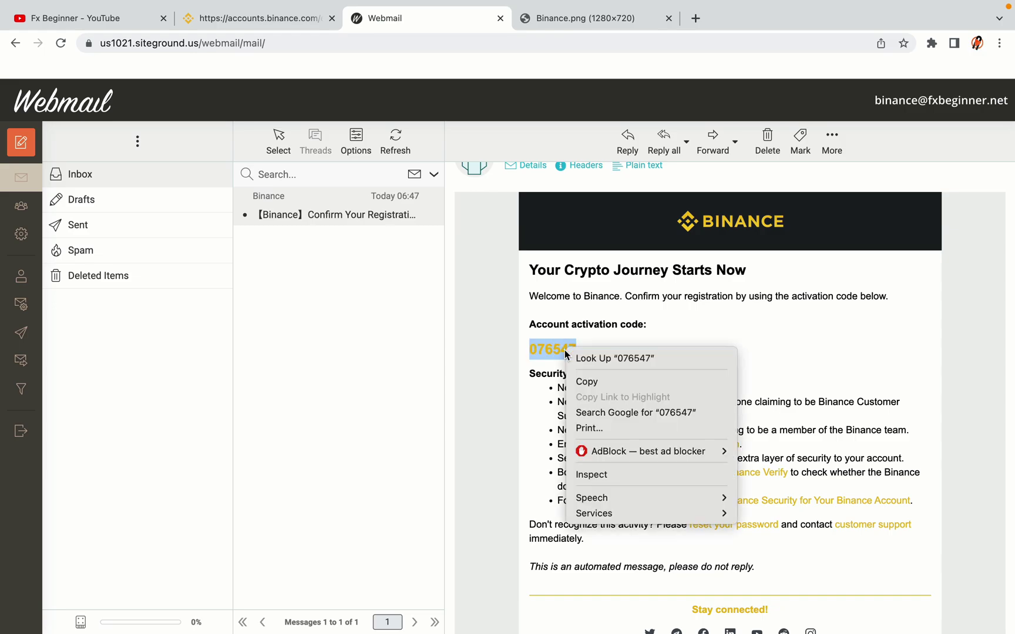
{"action": "left_click", "coordinate": [587, 380]}
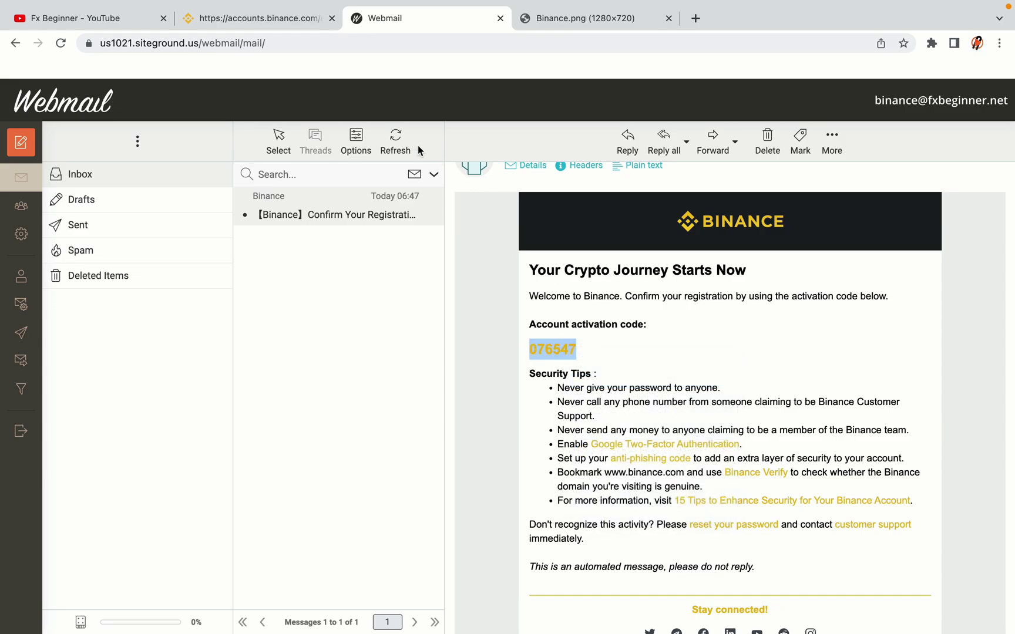
{"action": "left_click", "coordinate": [263, 18]}
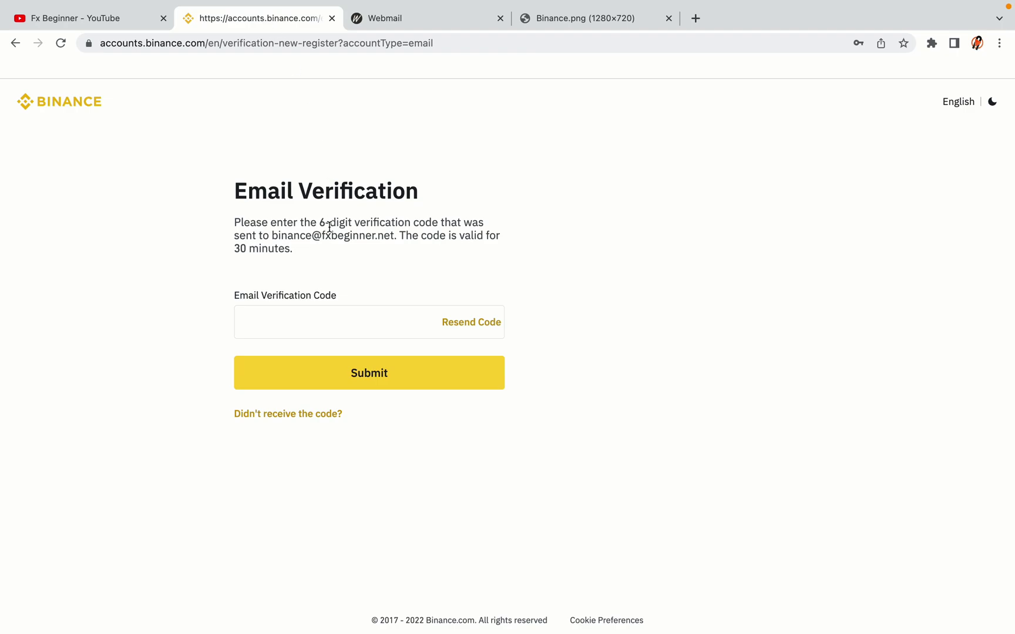
{"action": "left_click", "coordinate": [270, 321]}
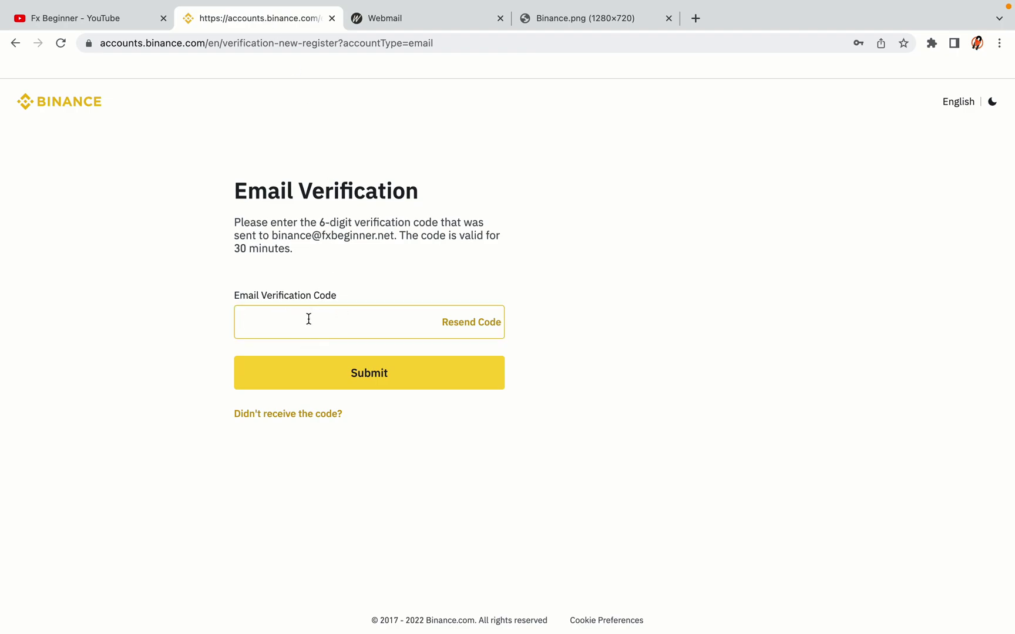
{"action": "key", "text": "ctrl+v"}
{"action": "left_click", "coordinate": [179, 304]}
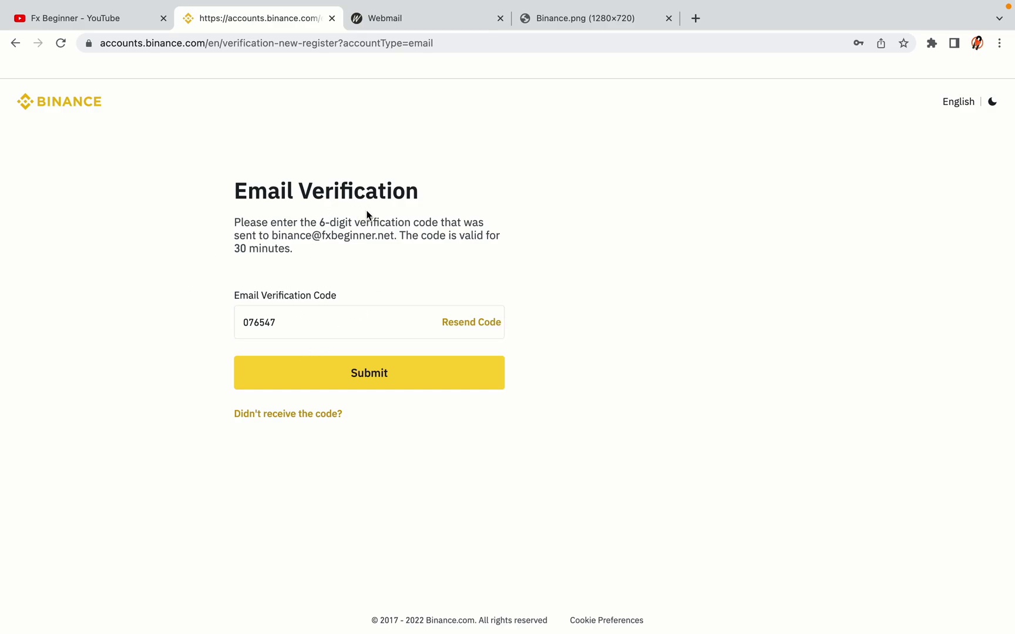
{"action": "left_click", "coordinate": [469, 387]}
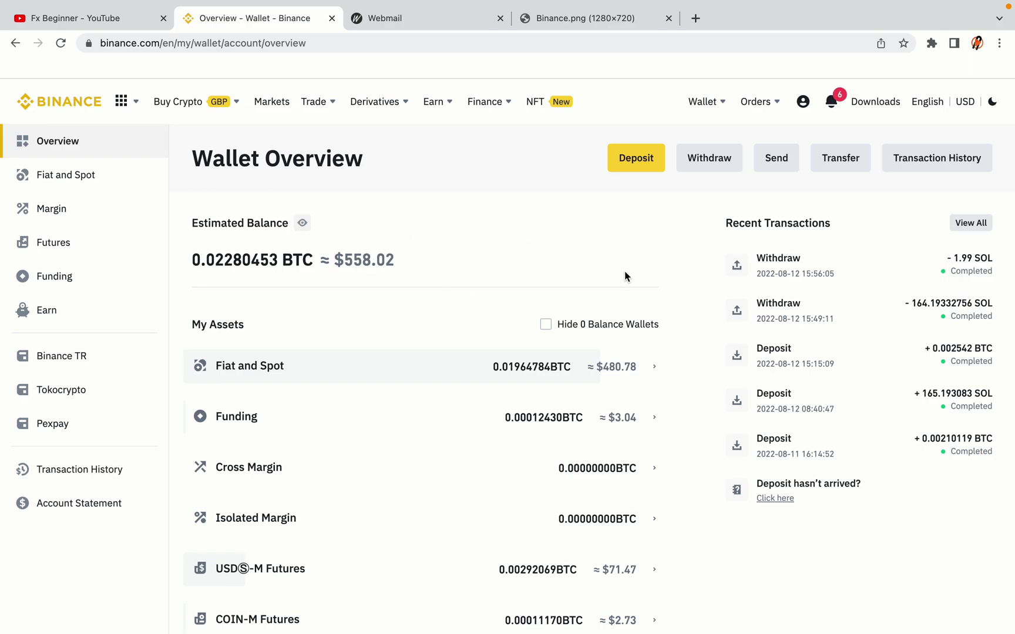
{"action": "scroll", "coordinate": [624, 271], "scroll_direction": "down", "scroll_amount": 3}
{"action": "scroll", "coordinate": [623, 271], "scroll_direction": "down", "scroll_amount": 2}
{"action": "scroll", "coordinate": [625, 270], "scroll_direction": "down", "scroll_amount": 2}
{"action": "scroll", "coordinate": [624, 270], "scroll_direction": "down", "scroll_amount": 1}
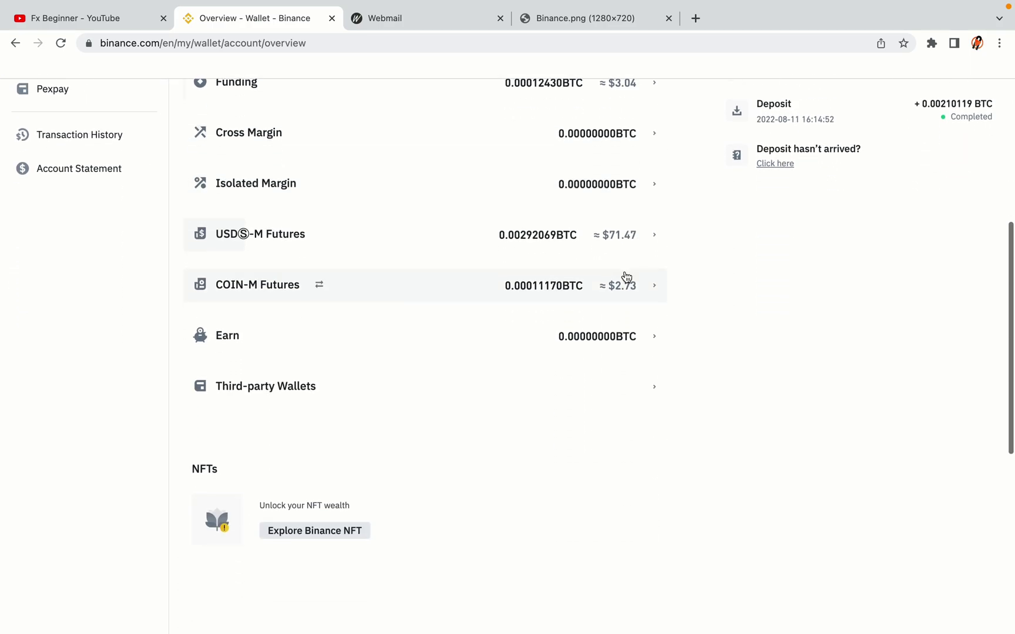
{"action": "scroll", "coordinate": [624, 270], "scroll_direction": "up", "scroll_amount": 1}
{"action": "scroll", "coordinate": [625, 270], "scroll_direction": "up", "scroll_amount": 5}
{"action": "scroll", "coordinate": [624, 271], "scroll_direction": "up", "scroll_amount": 1}
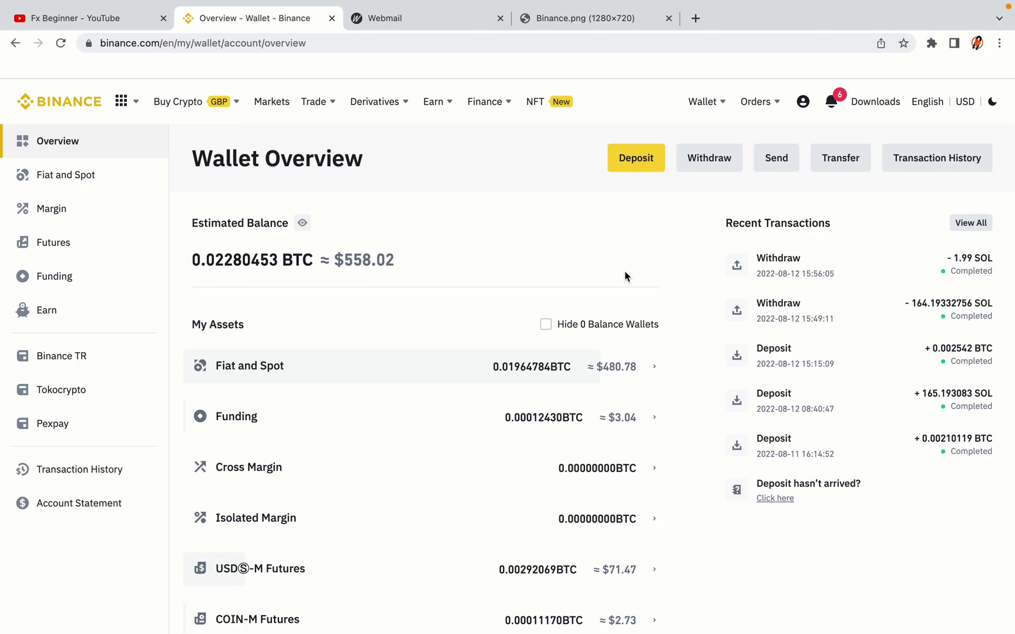